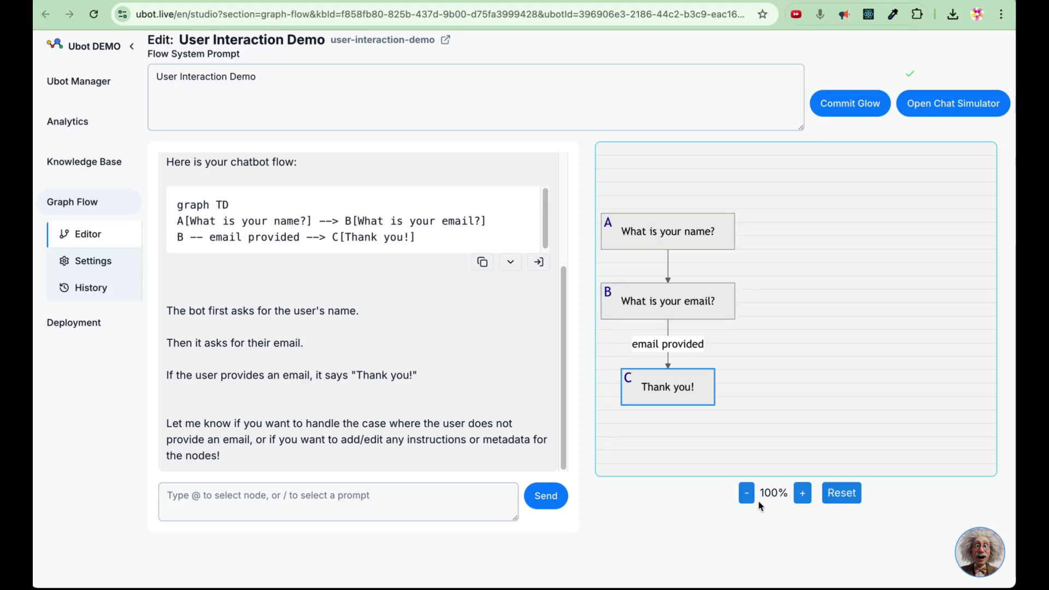
pyautogui.click(696, 228)
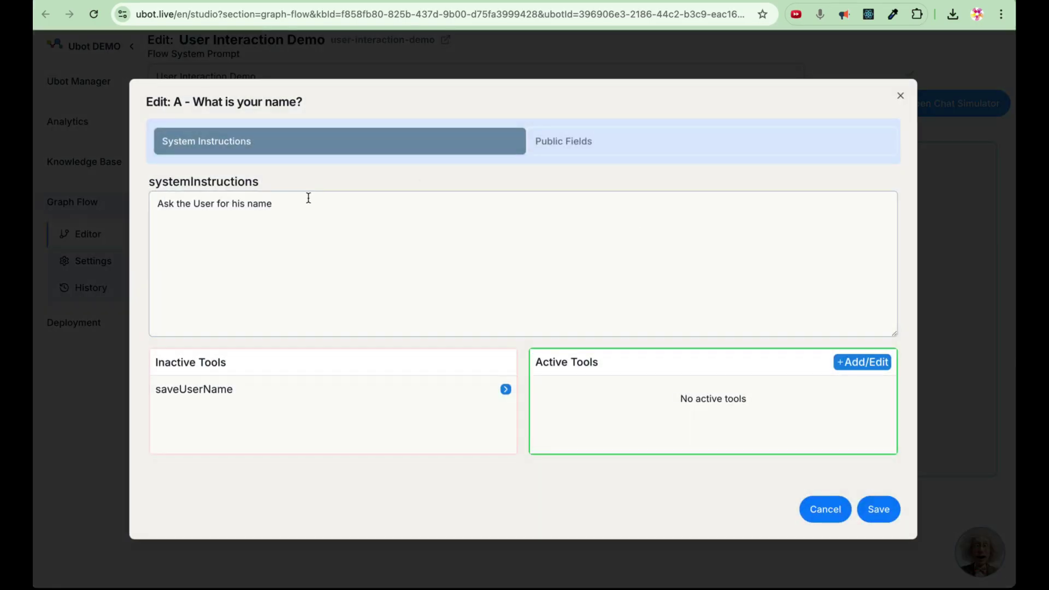
pyautogui.moveTo(309, 197); pyautogui.dragTo(154, 203)
pyautogui.click(874, 508)
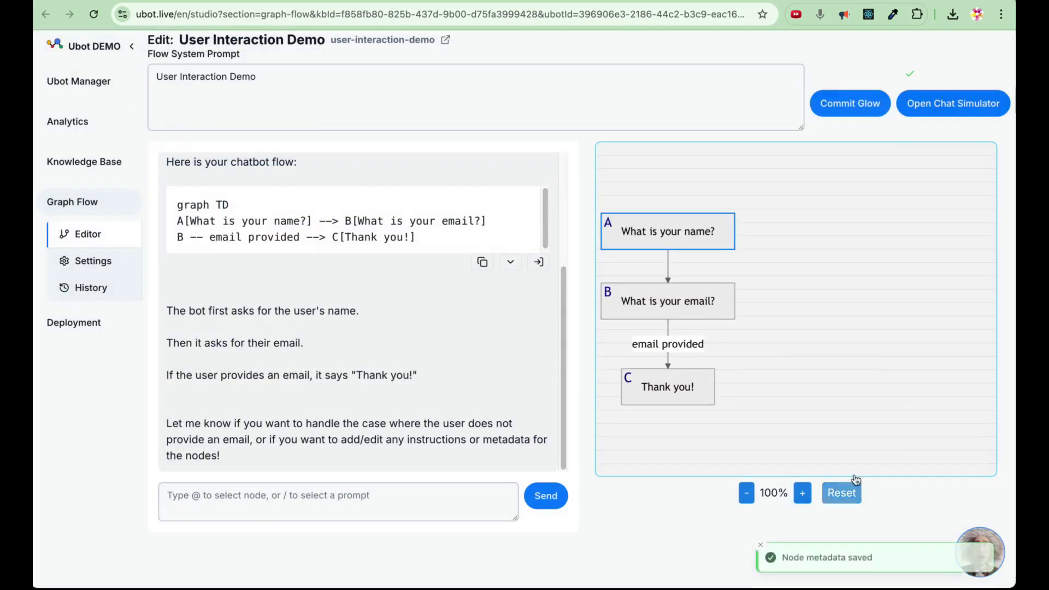
pyautogui.click(703, 299)
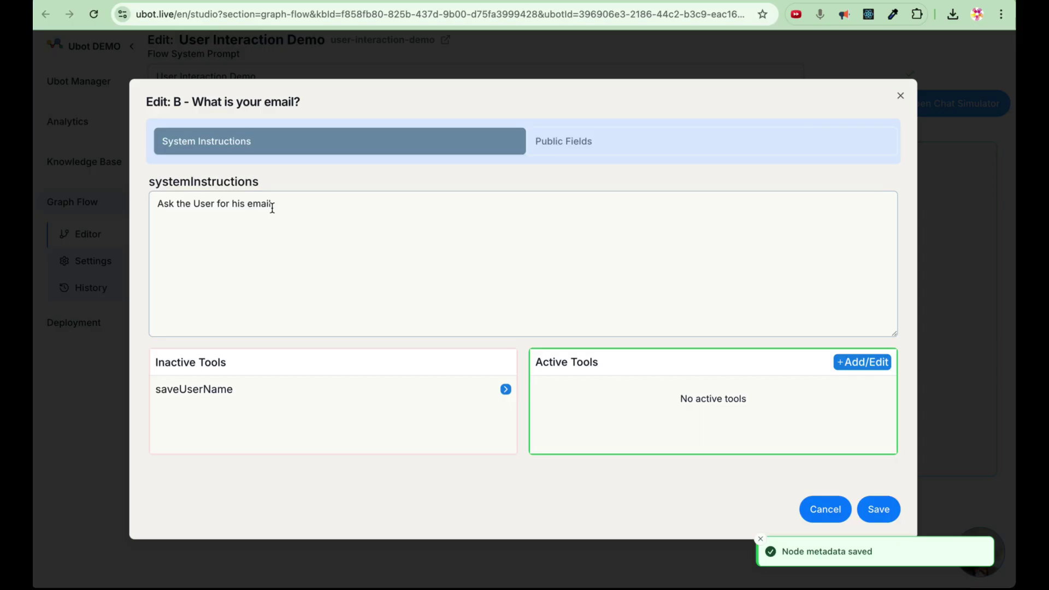
pyautogui.moveTo(271, 208); pyautogui.dragTo(133, 196)
pyautogui.click(866, 512)
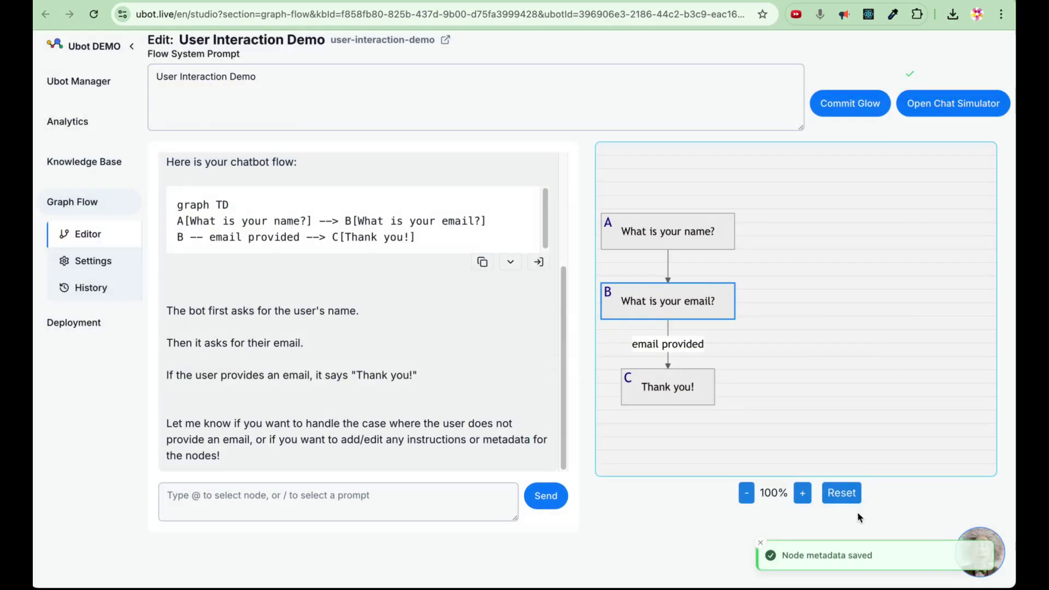
pyautogui.click(670, 394)
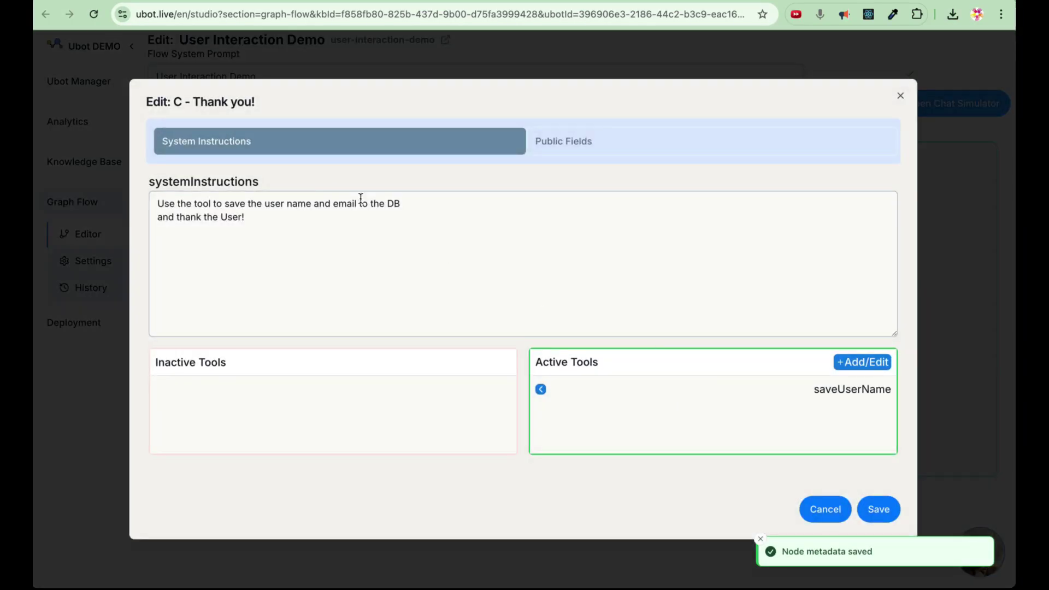
pyautogui.moveTo(425, 209); pyautogui.dragTo(131, 191)
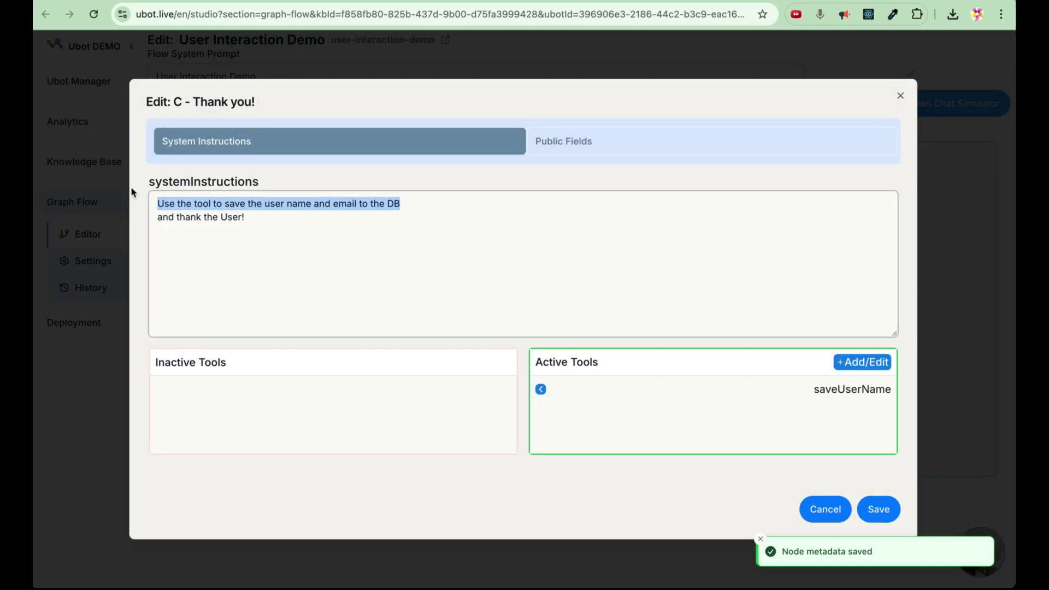
pyautogui.doubleClick(872, 395)
pyautogui.click(867, 391)
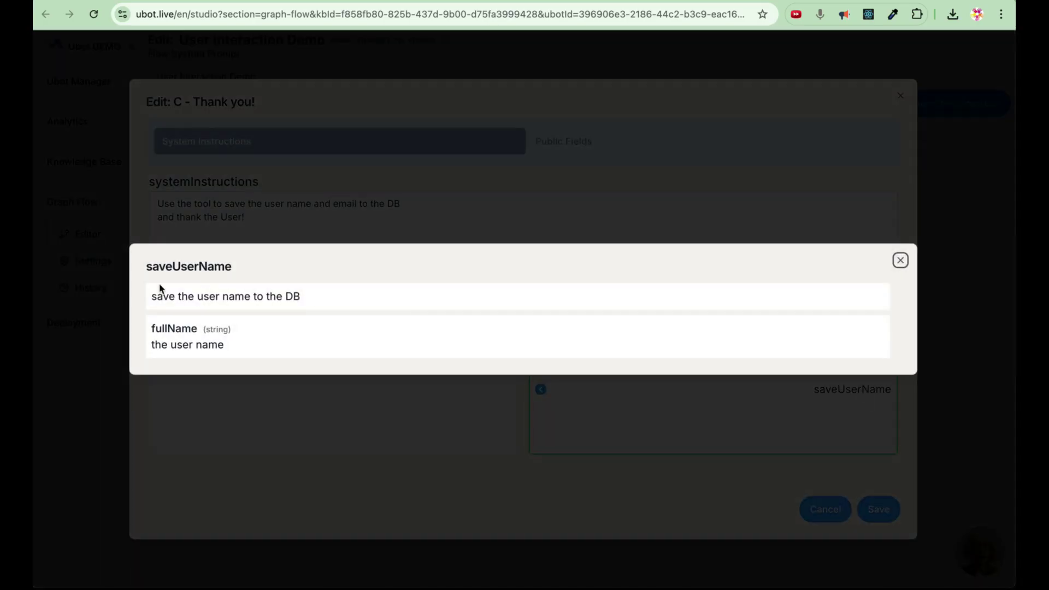
pyautogui.click(900, 260)
pyautogui.moveTo(255, 218); pyautogui.dragTo(150, 222)
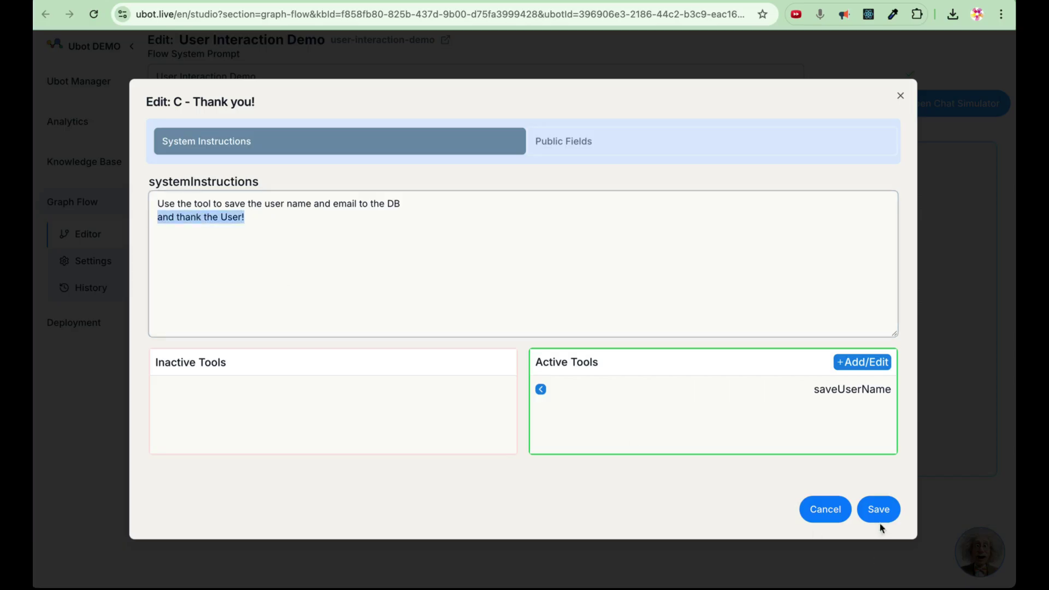
pyautogui.click(879, 519)
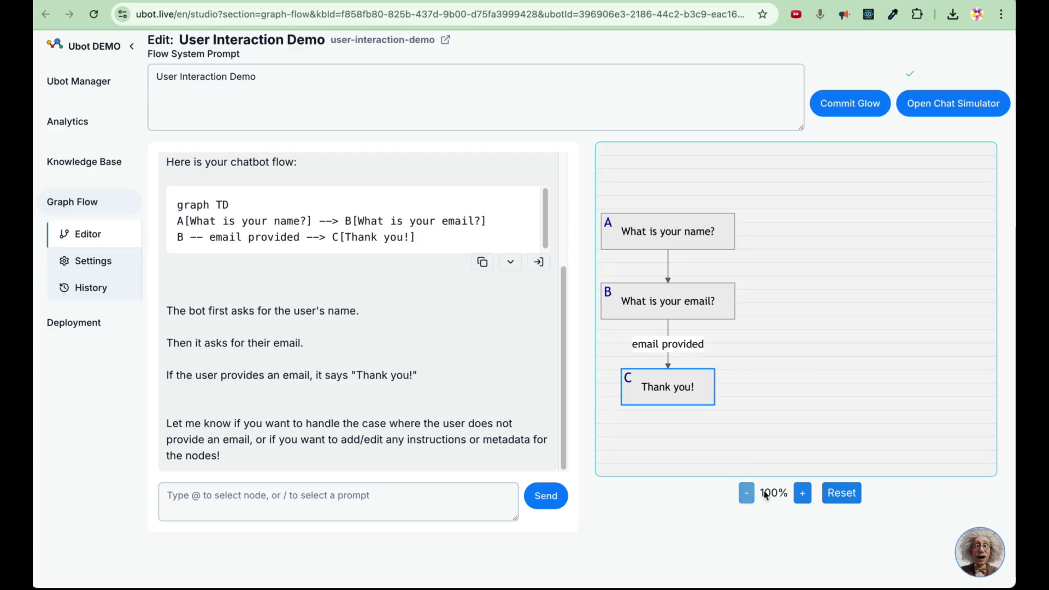
# Ask the flow assistant to add an upload-image question after node B, with a yes answer leading to an upload node.
pyautogui.click(313, 497)
pyautogui.write('After node B ask the User if he would like to')
pyautogui.press('BackSpace')
pyautogui.write('to upload an image?')
pyautogui.press('Return')
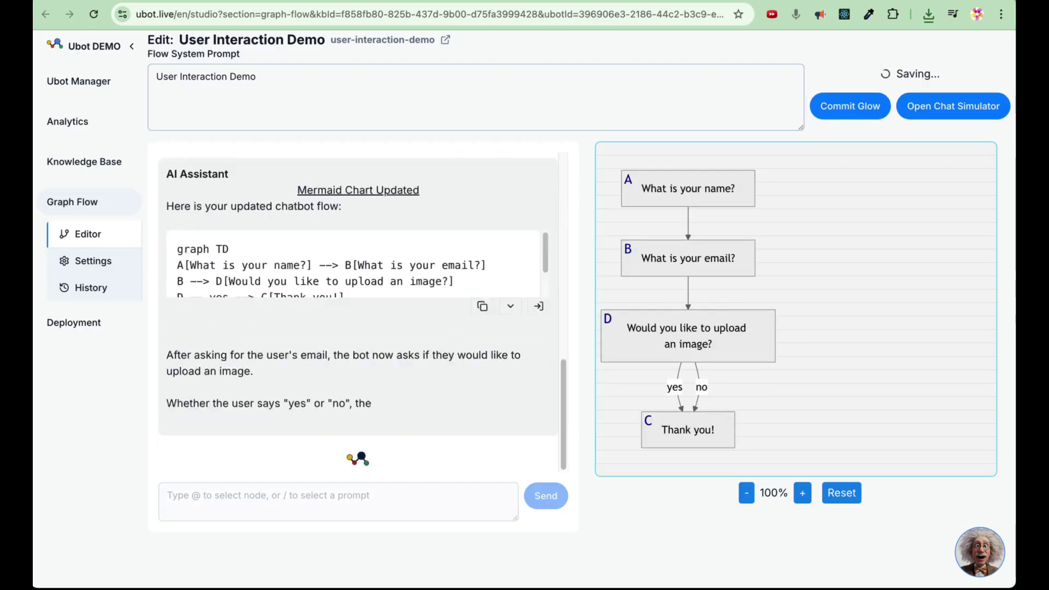
pyautogui.write('if the user')
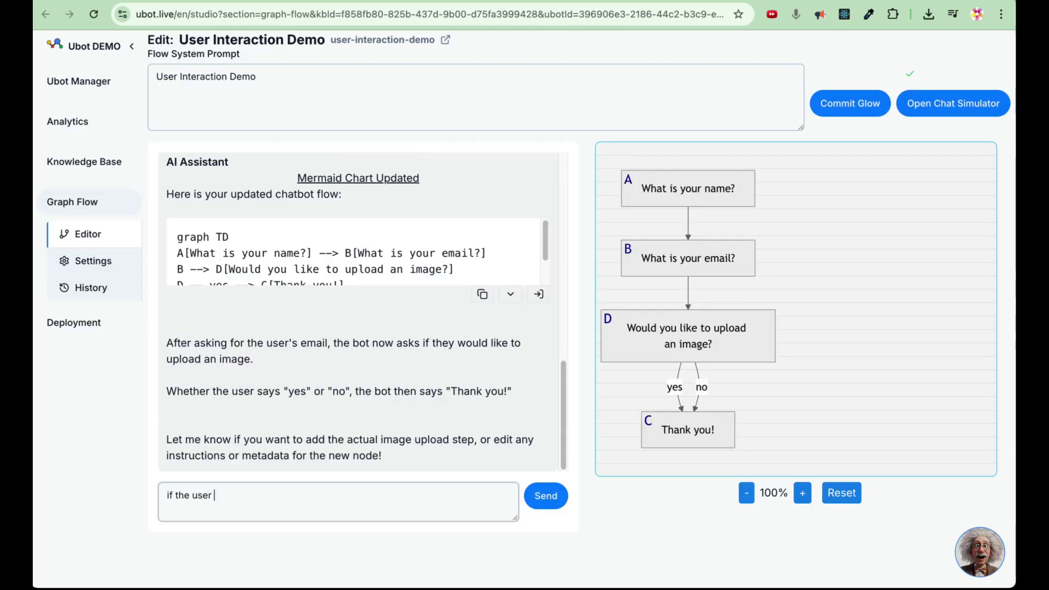
pyautogui.write(' sais y, add a node to upload image')
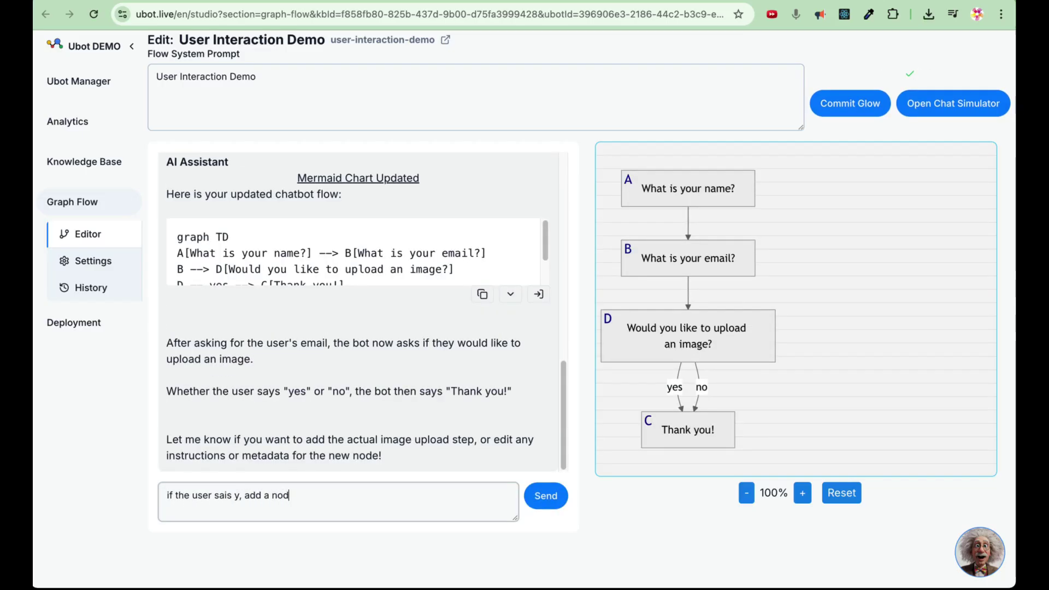
pyautogui.press('Return')
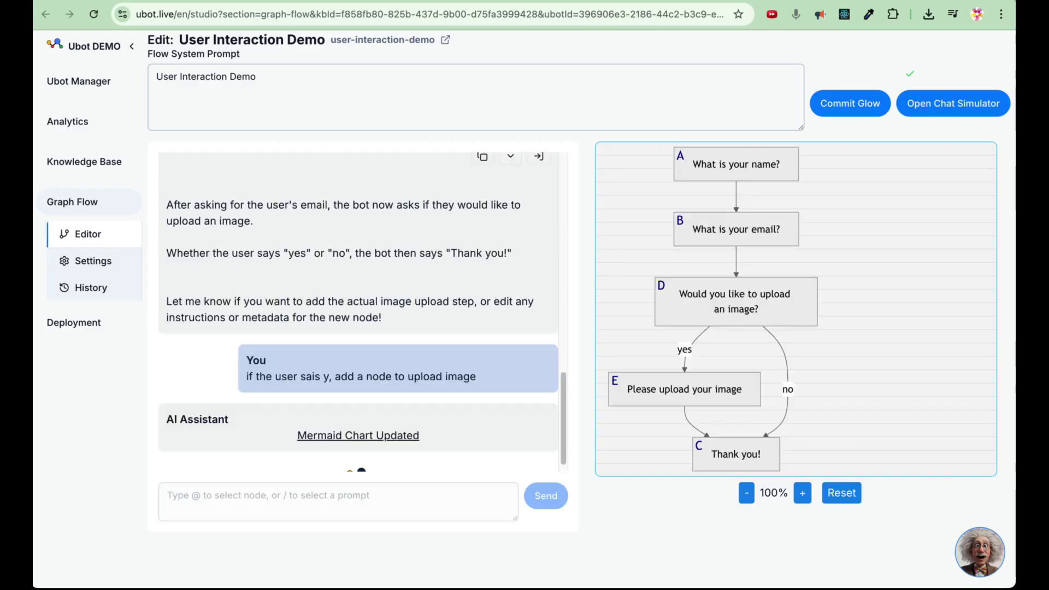
# Attach askUserToUploadImage to node E and instruct it to use the tool to request an image.
pyautogui.click(680, 384)
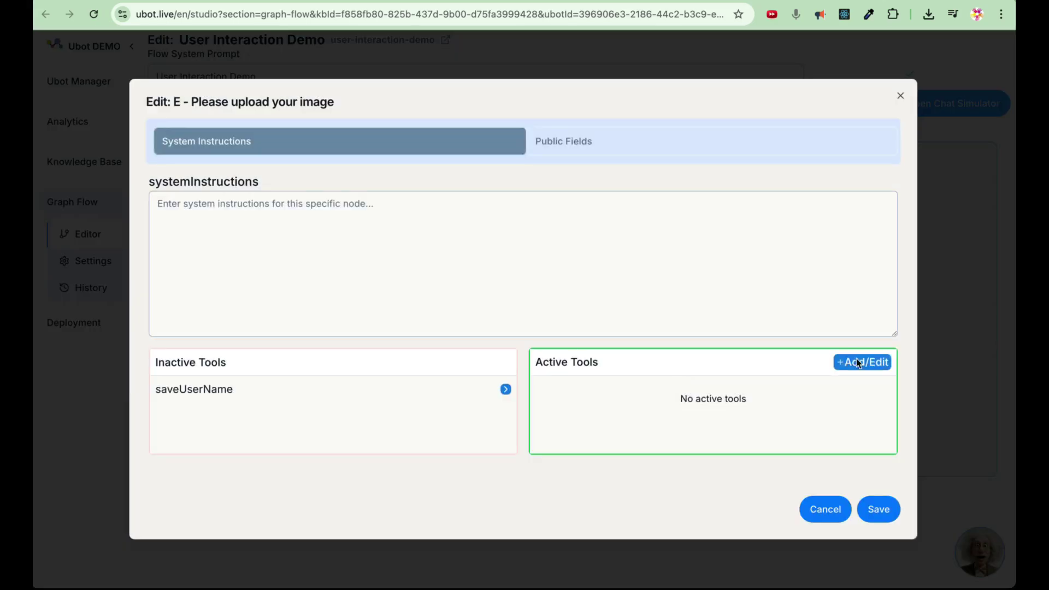
pyautogui.click(839, 363)
pyautogui.write('ask the userto upload image')
pyautogui.click(241, 216)
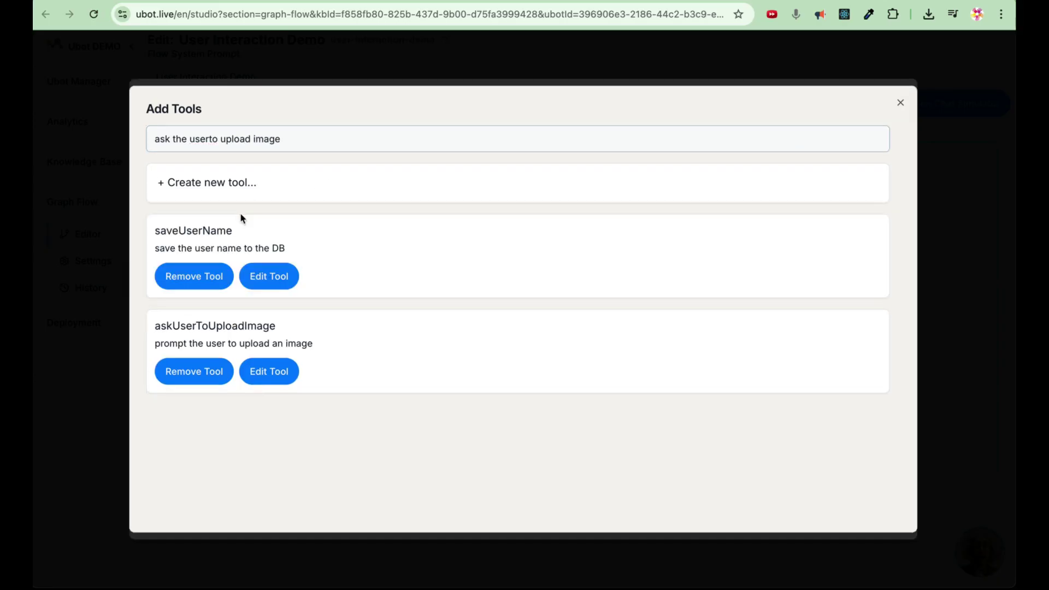
pyautogui.click(900, 103)
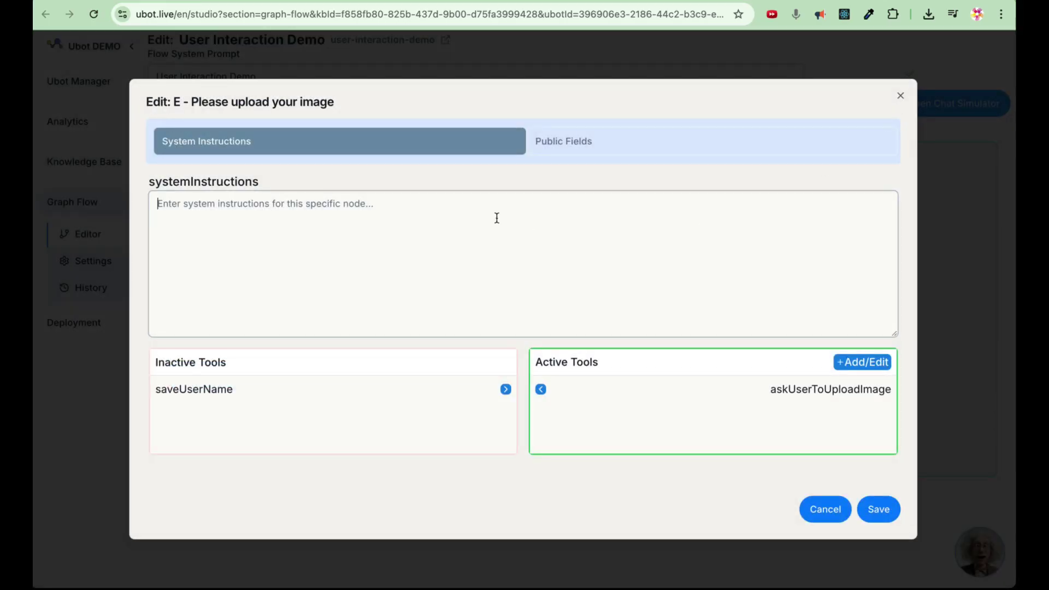
pyautogui.write('Use the tool to ask the user to upload image')
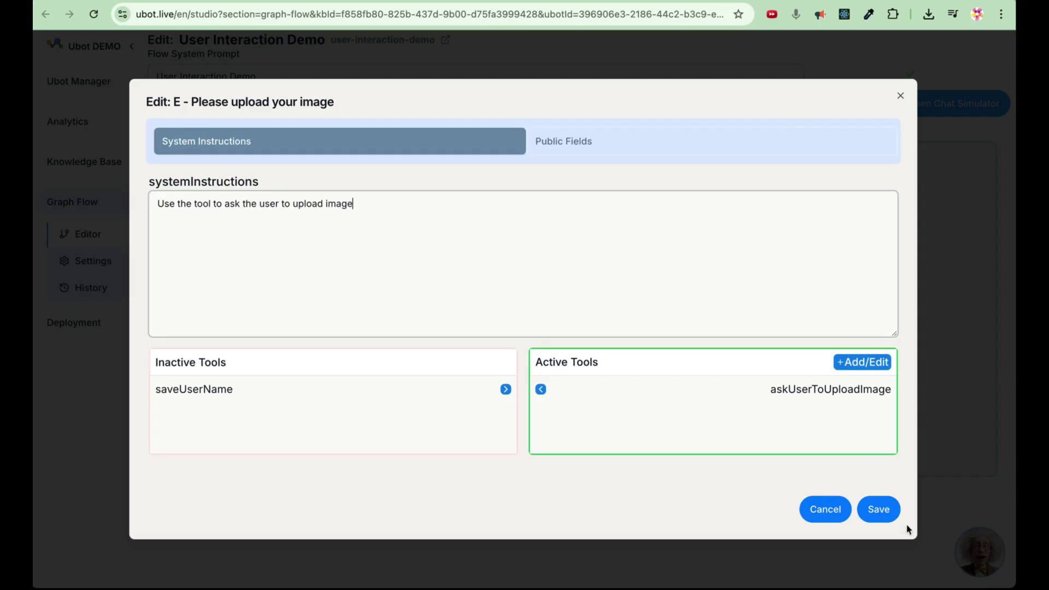
pyautogui.click(879, 509)
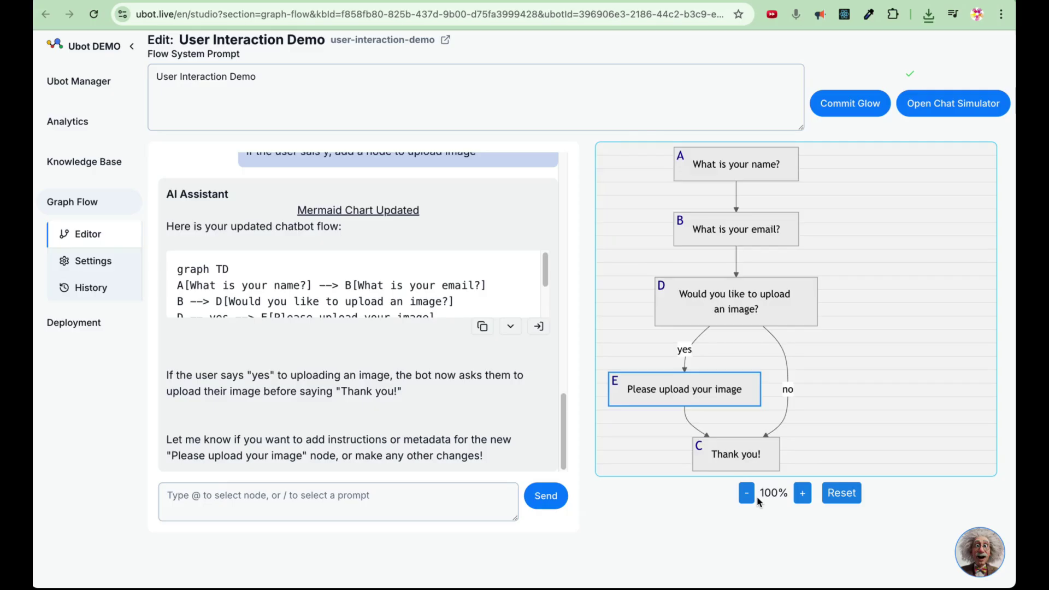
# Add 'be friendly and helpful' as a new line in the flow system prompt.
pyautogui.moveTo(241, 54); pyautogui.dragTo(148, 57)
pyautogui.click(310, 88)
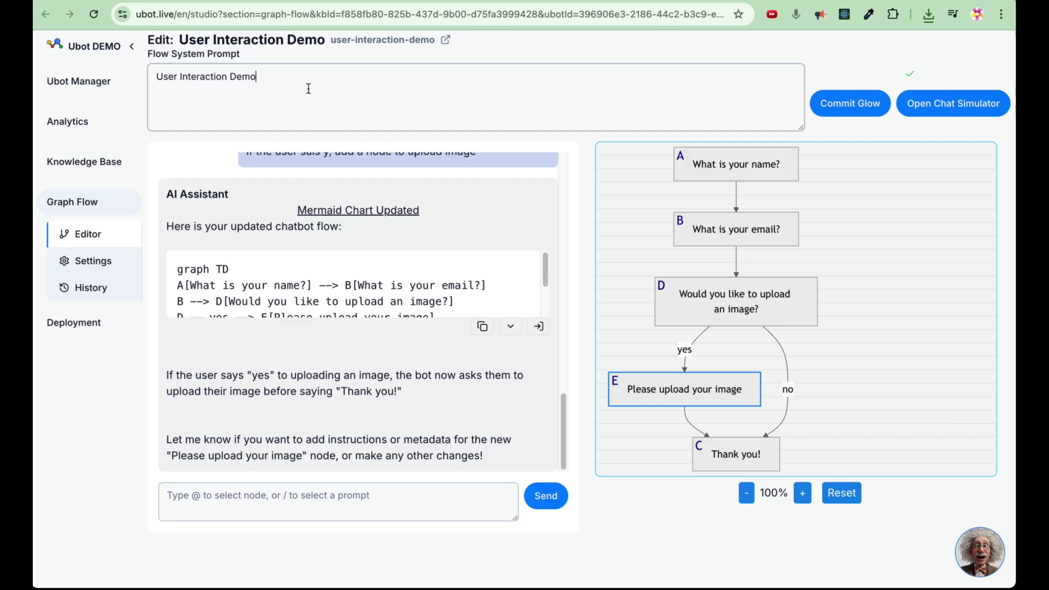
pyautogui.press('Return')
pyautogui.write('be friendly and helpful')
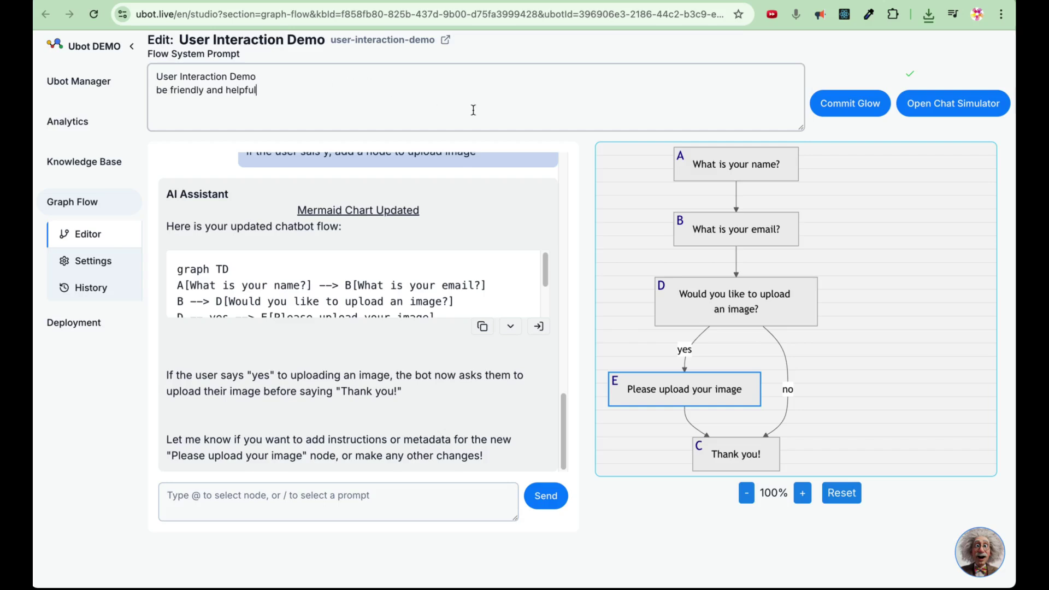
# Add 'you must collect an email address here' to node B's system instructions.
pyautogui.click(762, 229)
pyautogui.click(464, 237)
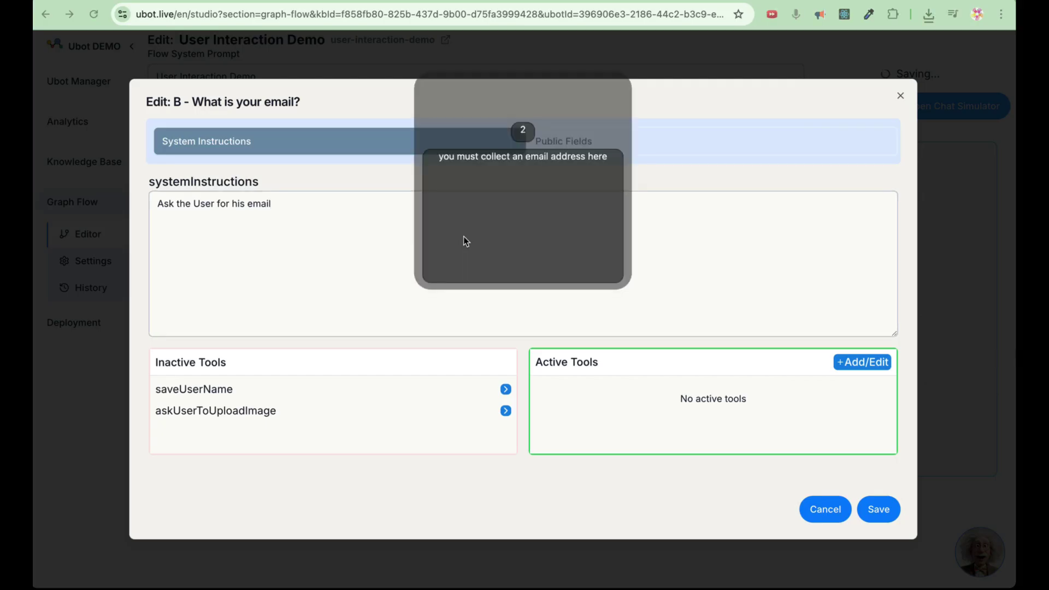
pyautogui.press('Return')
pyautogui.write('you must collect an email address here')
pyautogui.moveTo(331, 217); pyautogui.dragTo(285, 217)
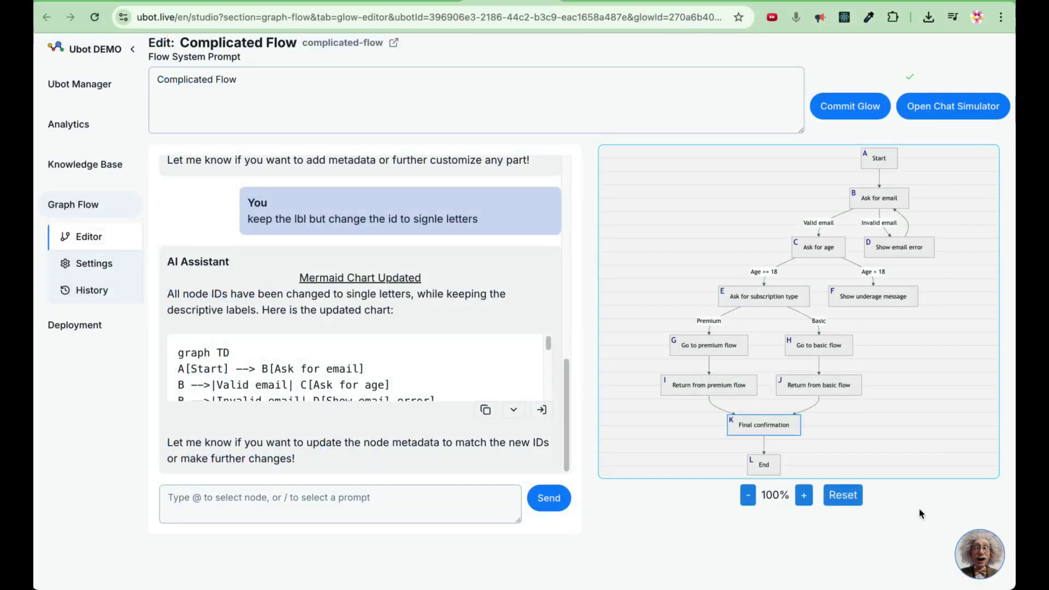
# Create a new saveTheUserDataToDB tool on the Final confirmation node, describing it as saving user data to the DB.
pyautogui.click(715, 426)
pyautogui.click(860, 365)
pyautogui.write('saveTheUserDataToDB')
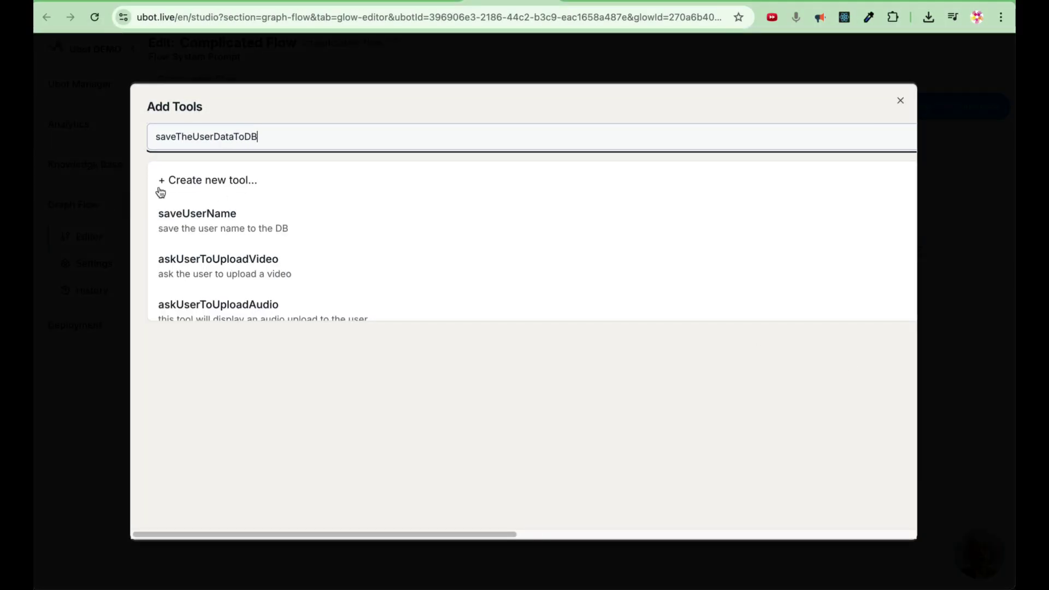
pyautogui.click(207, 180)
pyautogui.click(314, 201)
pyautogui.write('tool for saving the user data to the D')
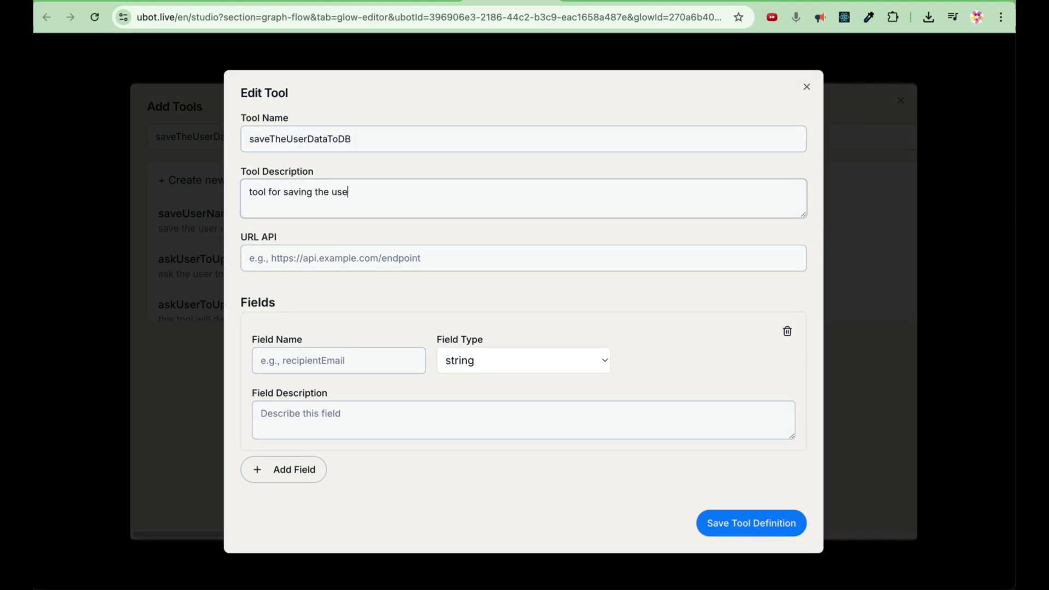
# Give the tool userName and userEmail fields with descriptions.
pyautogui.click(295, 365)
pyautogui.write('userName')
pyautogui.press('Tab')
pyautogui.press('Tab')
pyautogui.write('the userNam')
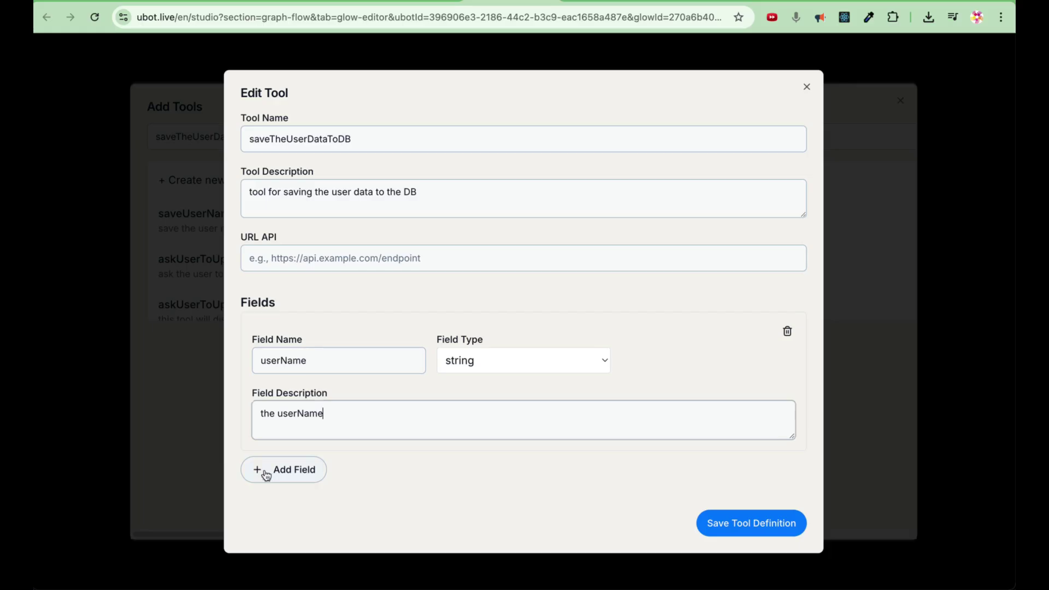
pyautogui.click(263, 478)
pyautogui.click(306, 375)
pyautogui.write('userEmaui')
pyautogui.press('Tab')
pyautogui.press('Tab')
pyautogui.write('the user email')
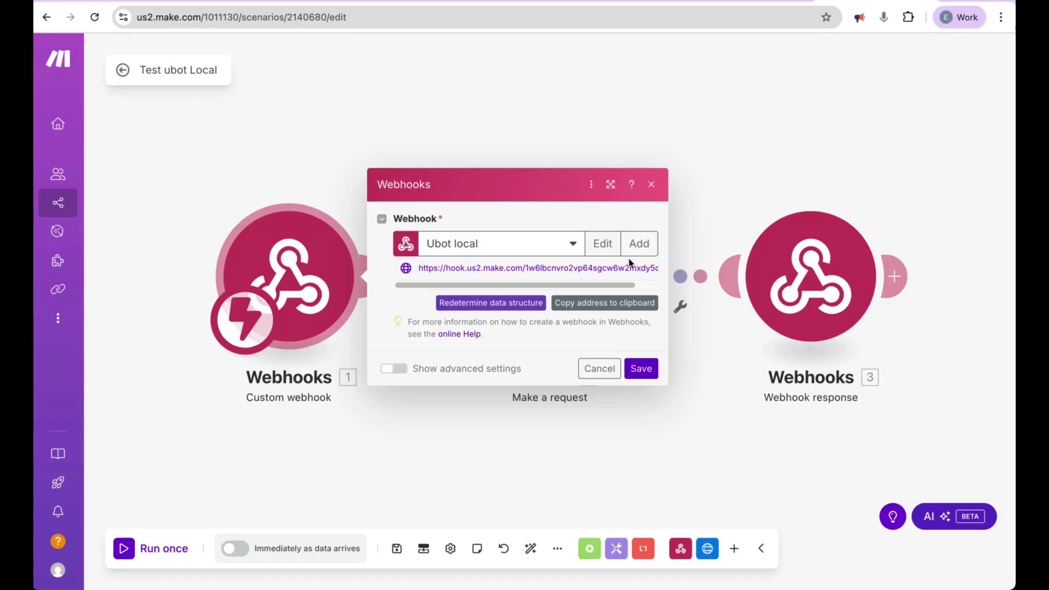
# Copy the webhook URL, save the tool definition, and make it active on node K.
pyautogui.click(634, 303)
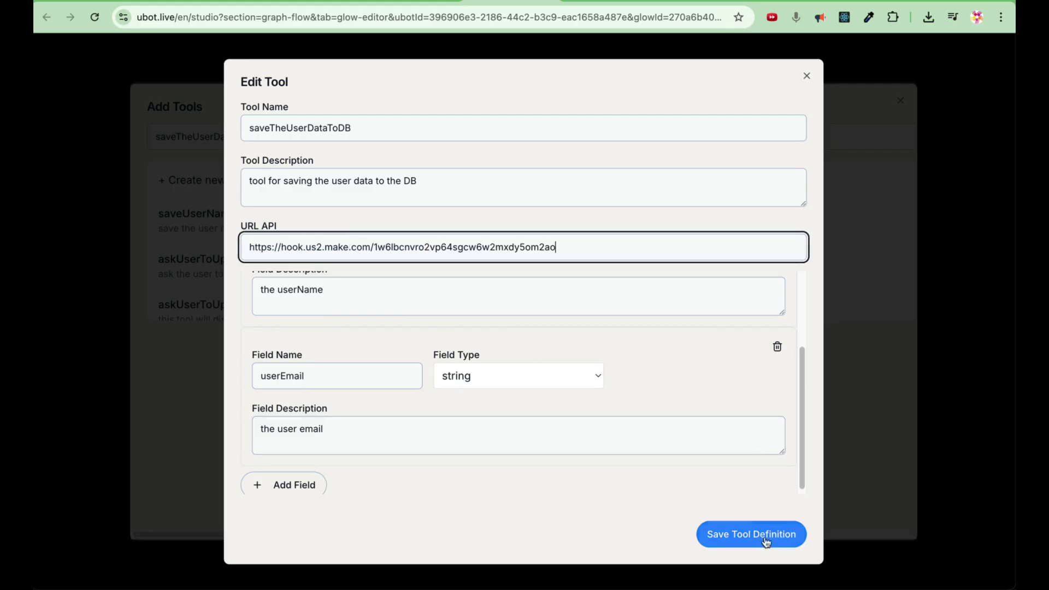
pyautogui.click(764, 538)
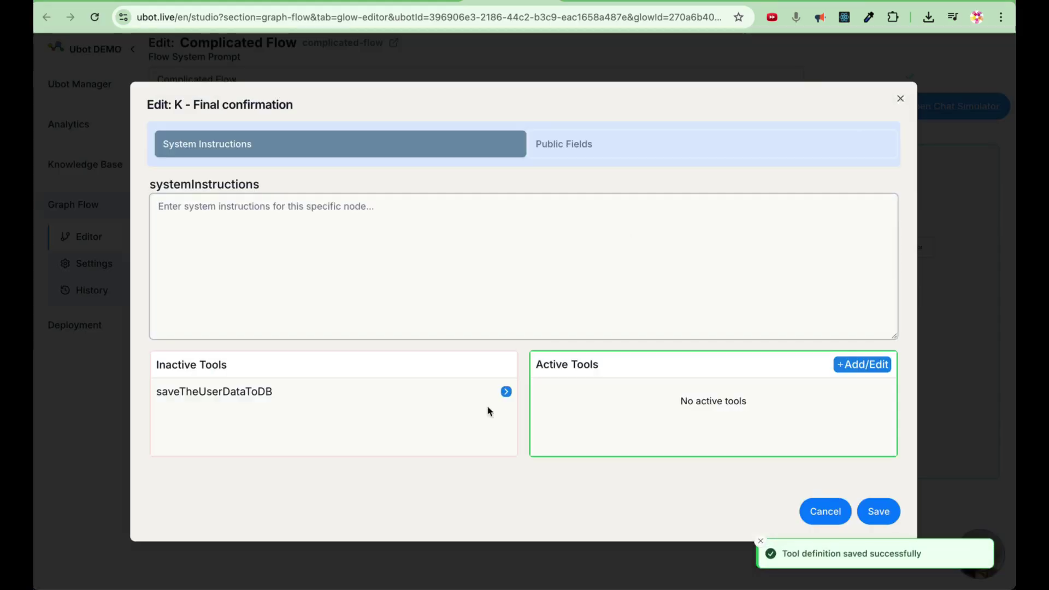
pyautogui.moveTo(488, 410); pyautogui.dragTo(780, 404)
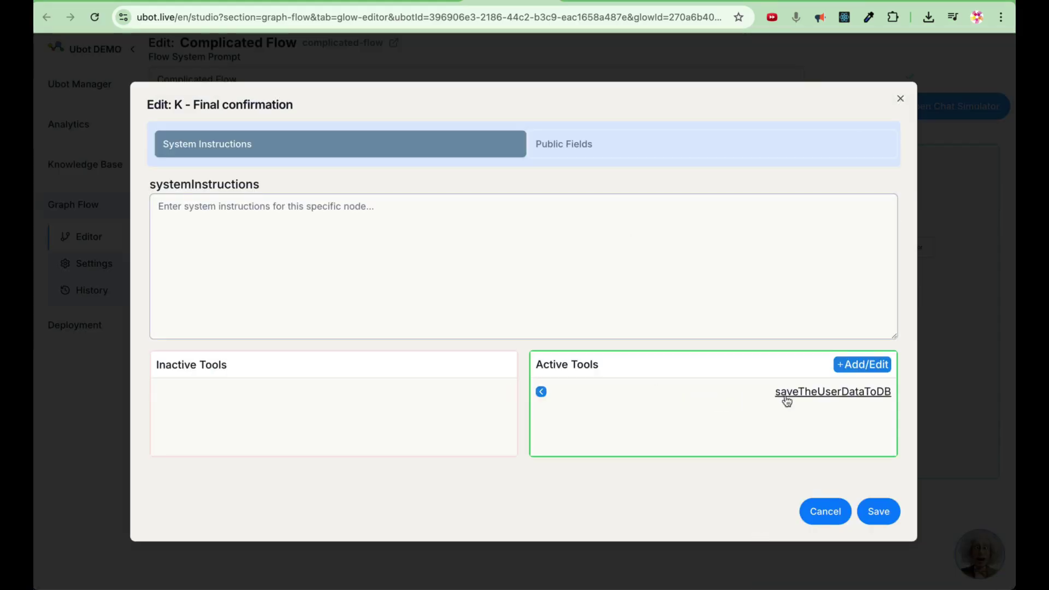
# Add the instruction 'use saveTheUserDataToDB to save the Data to the DB' to node K.
pyautogui.click(780, 404)
pyautogui.click(900, 246)
pyautogui.press('Escape')
pyautogui.click(159, 206)
pyautogui.write('use')
pyautogui.hotkey('ctrl', 'v')
pyautogui.write('to save the Data to the DB')
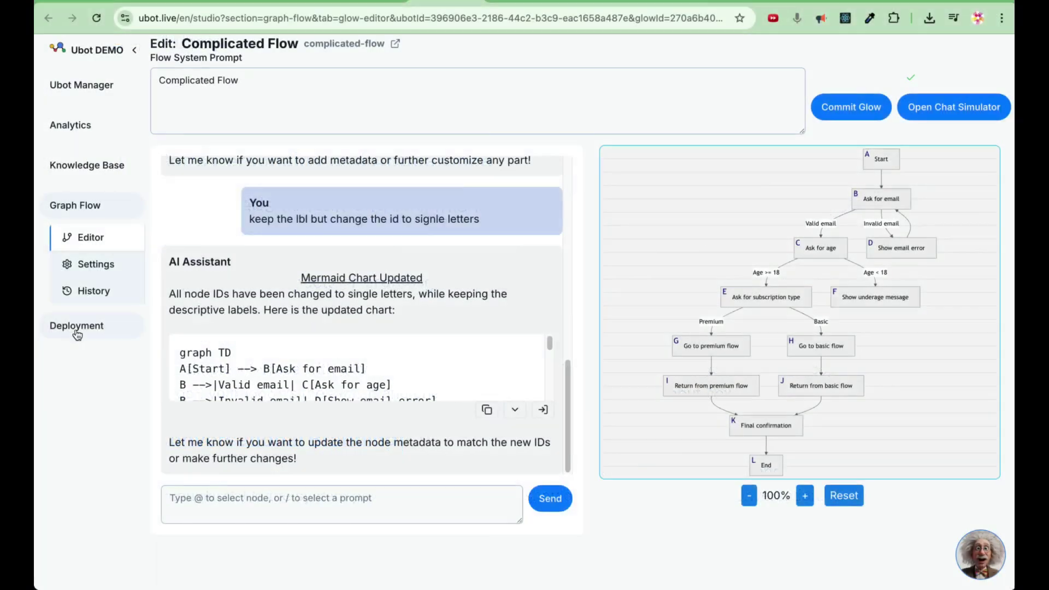
# Set the send message button colour to #2ecdff and the chat background to 000000.
pyautogui.click(76, 328)
pyautogui.click(283, 454)
pyautogui.press('super+a')
pyautogui.press('super+v')
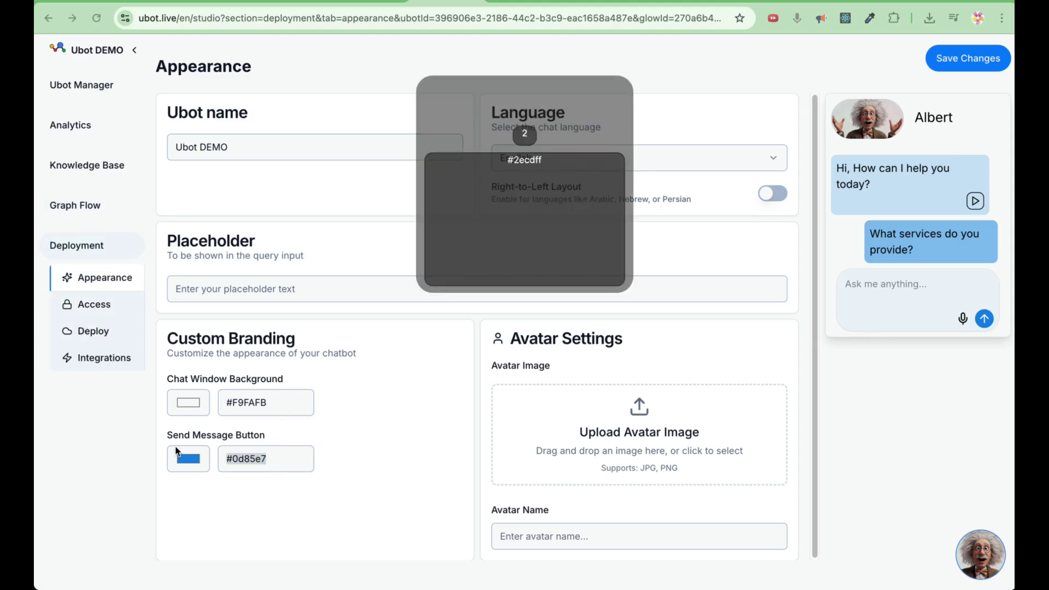
pyautogui.click(288, 406)
pyautogui.press('super+a')
pyautogui.write('000000')
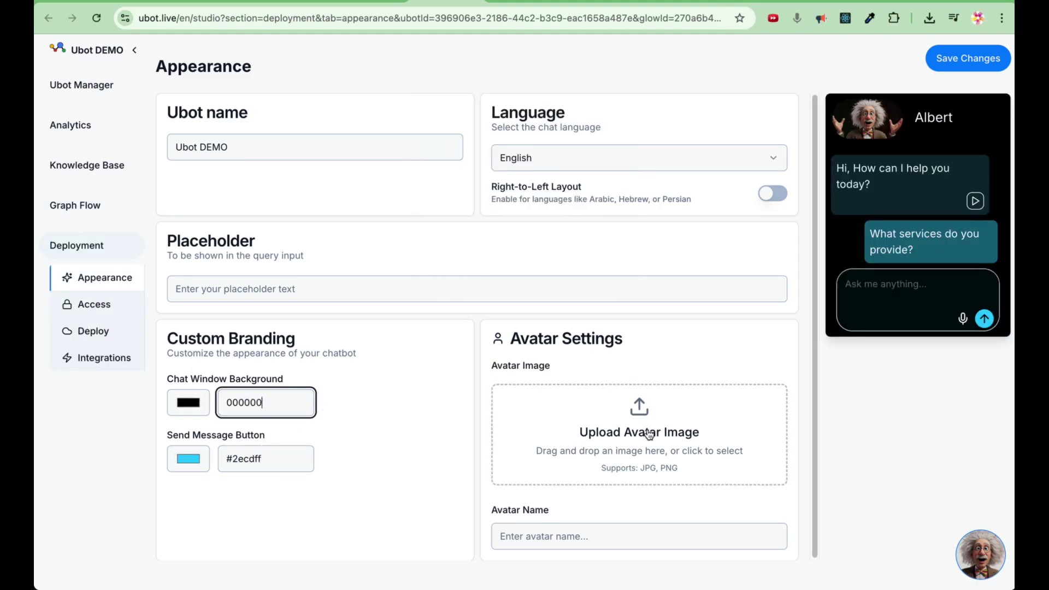
# Upload woman.jpg from Downloads as the chatbot avatar image.
pyautogui.click(648, 434)
pyautogui.click(312, 228)
pyautogui.doubleClick(466, 213)
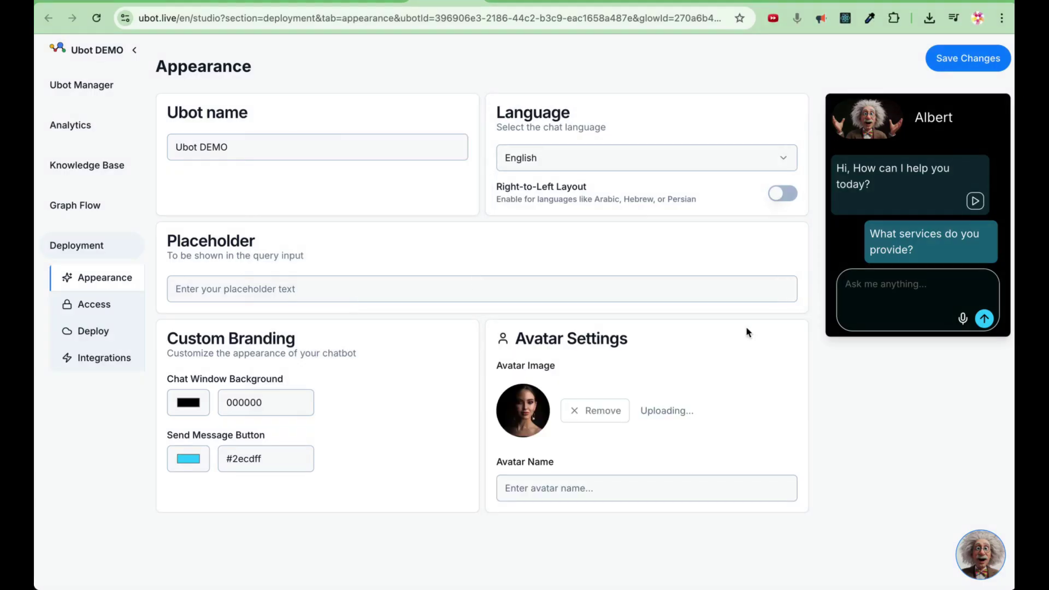
# Set the placeholder to 'Ask me Anything!!!' and a new avatar name, then save the changes.
pyautogui.click(297, 288)
pyautogui.write('Ask me Anything!!!')
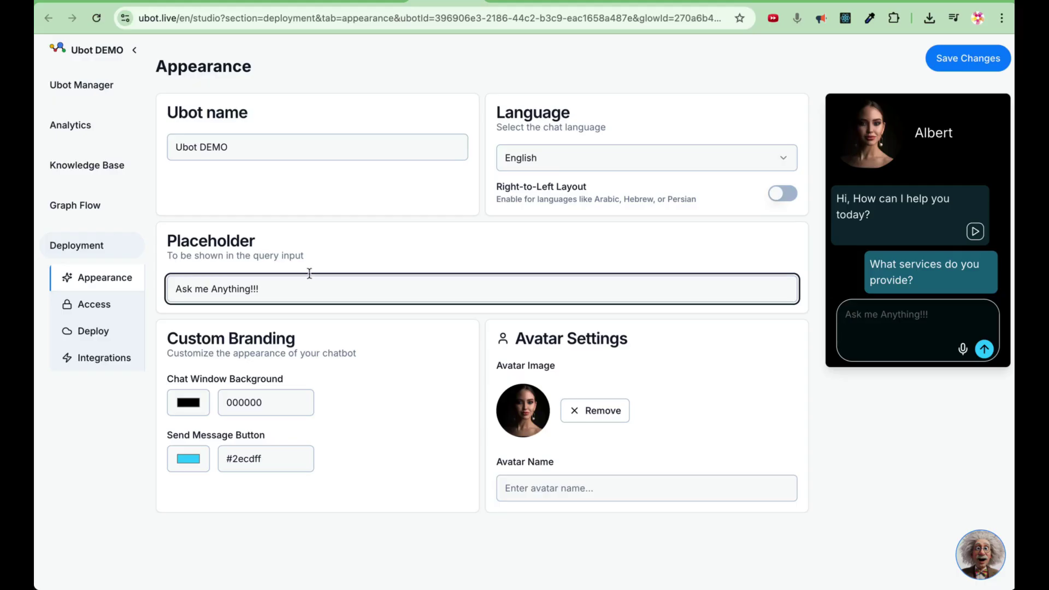
pyautogui.click(763, 501)
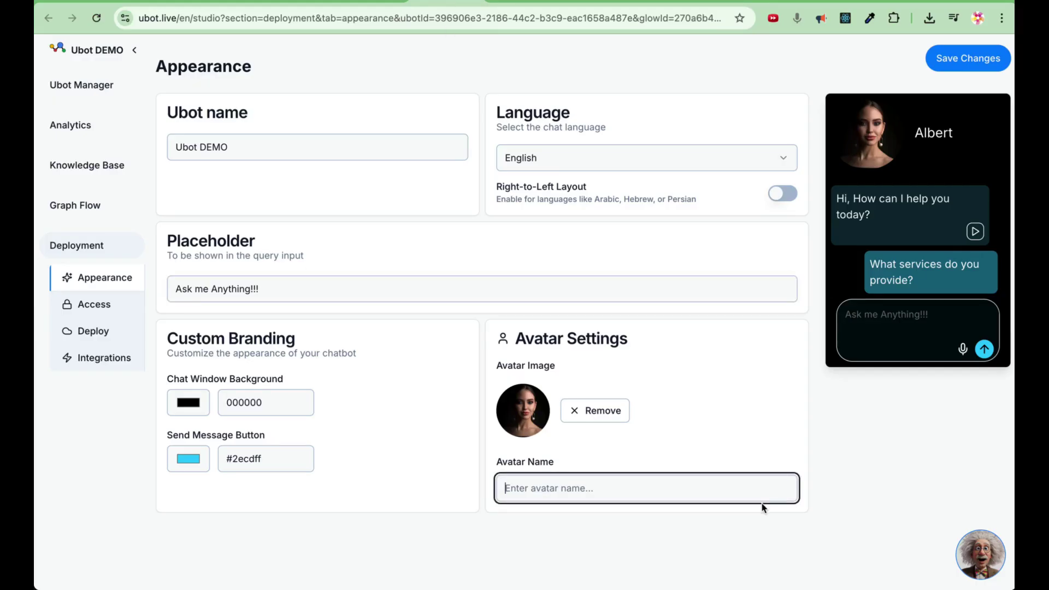
pyautogui.click(679, 487)
pyautogui.press('super+v')
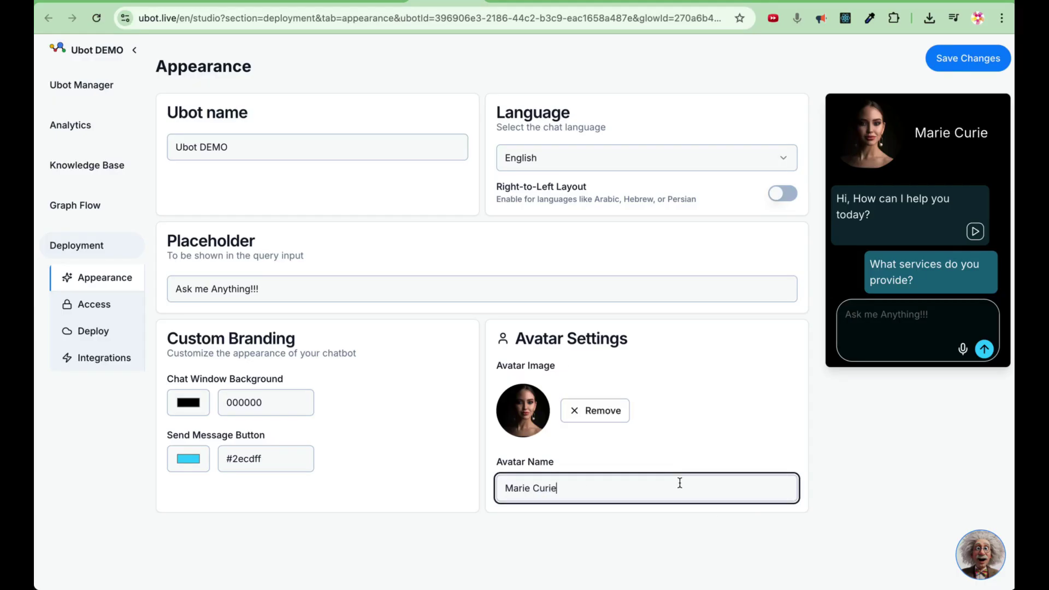
pyautogui.click(986, 60)
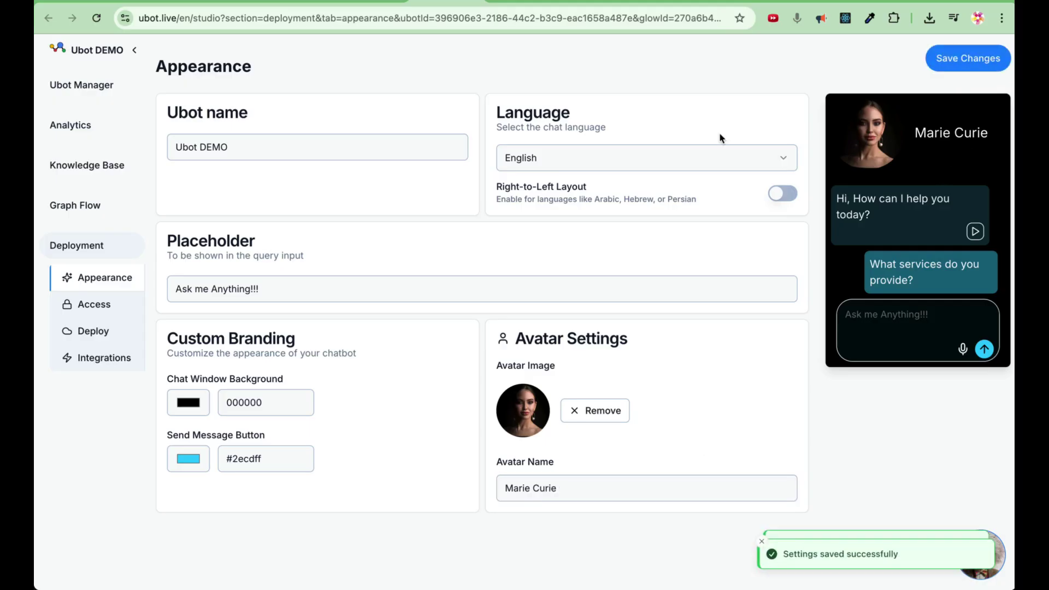
pyautogui.click(78, 206)
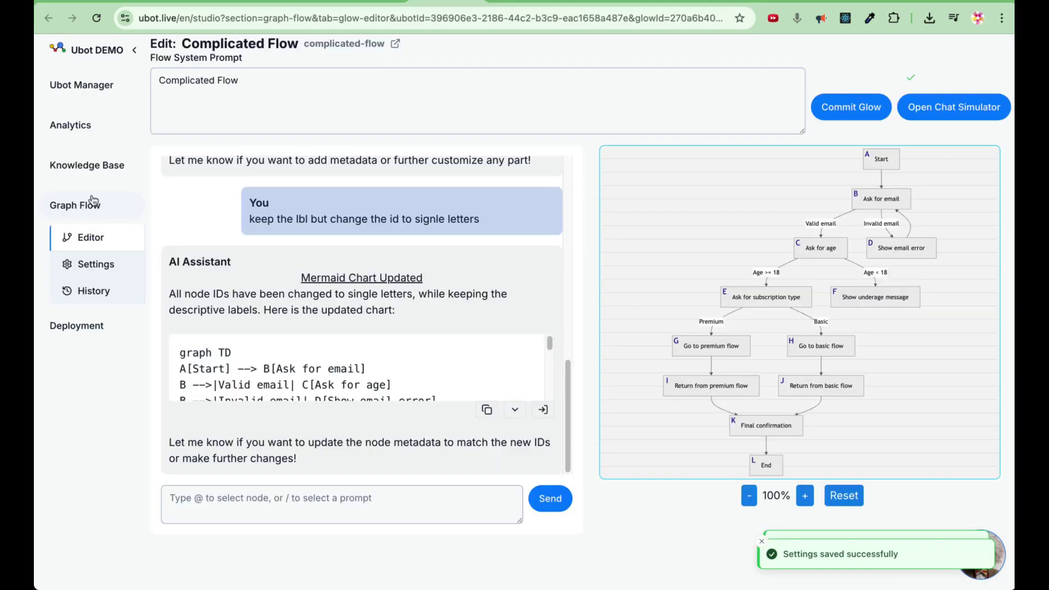
# In the chat simulator, answer with an email address, age 27, and the Basic subscription.
pyautogui.click(954, 107)
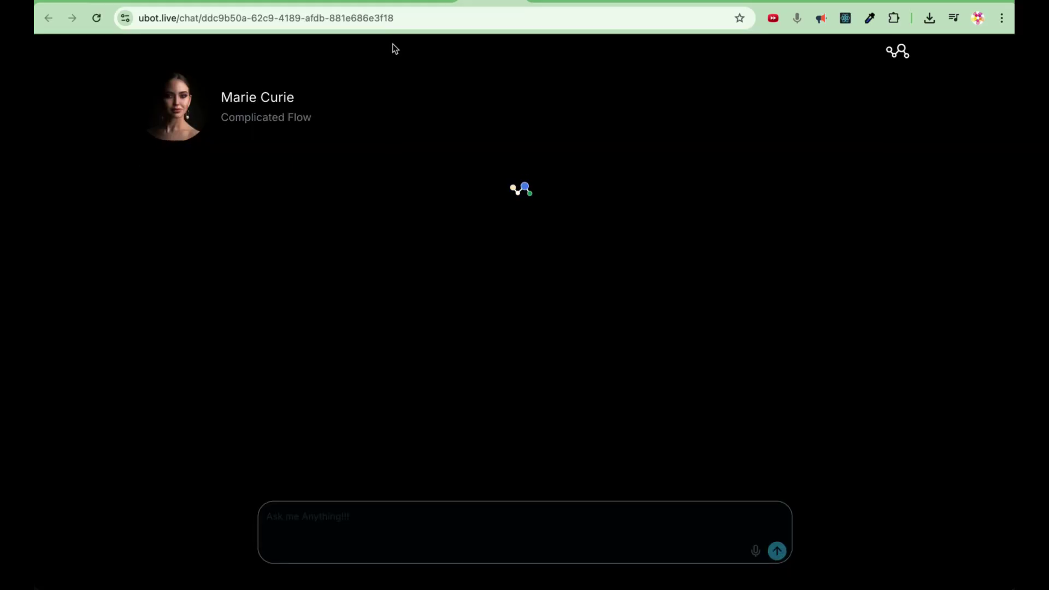
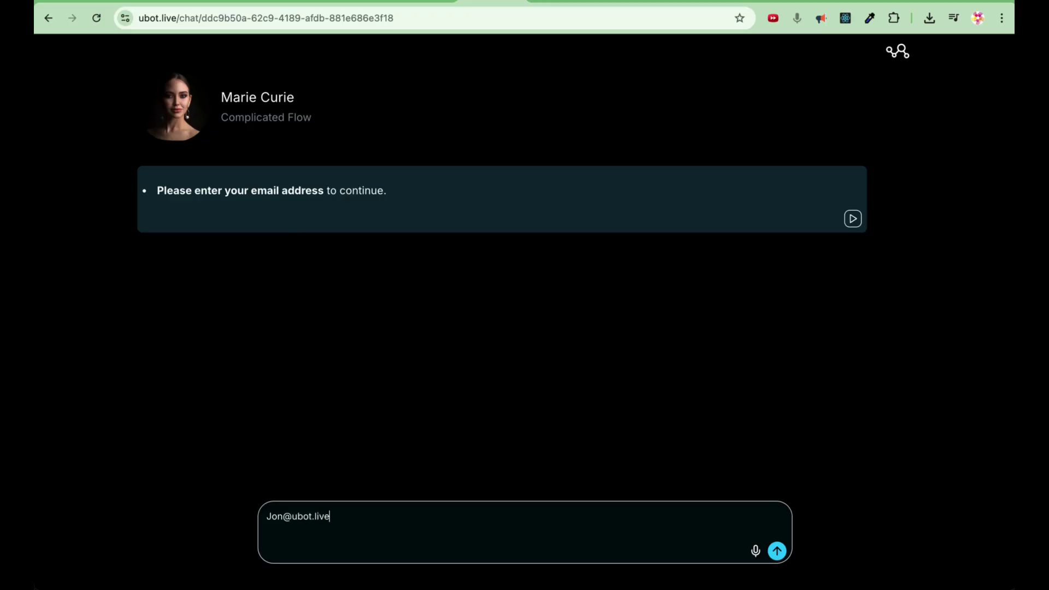
pyautogui.press('Return')
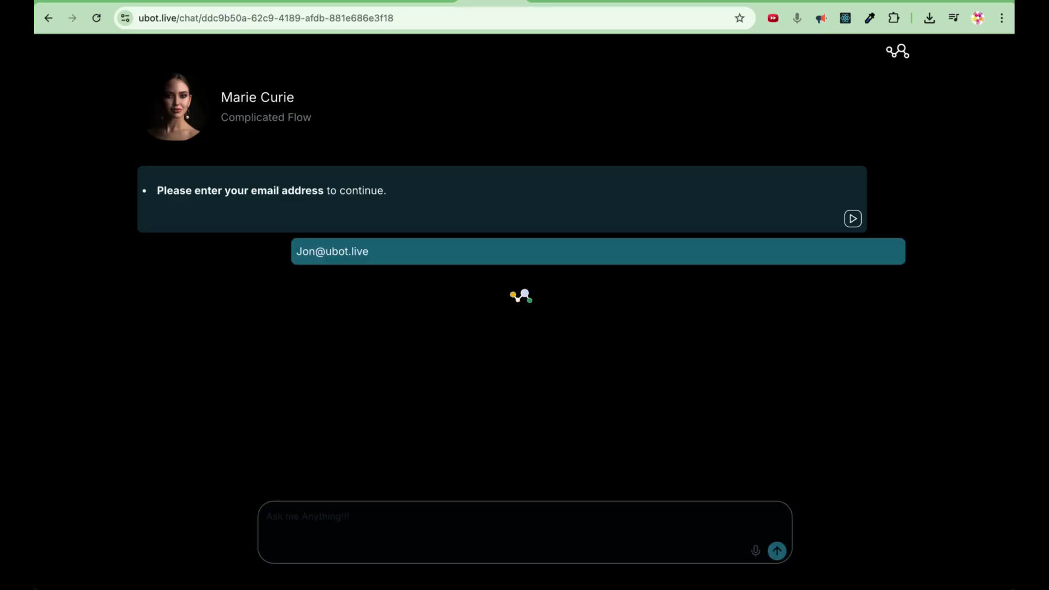
pyautogui.write('27')
pyautogui.press('Return')
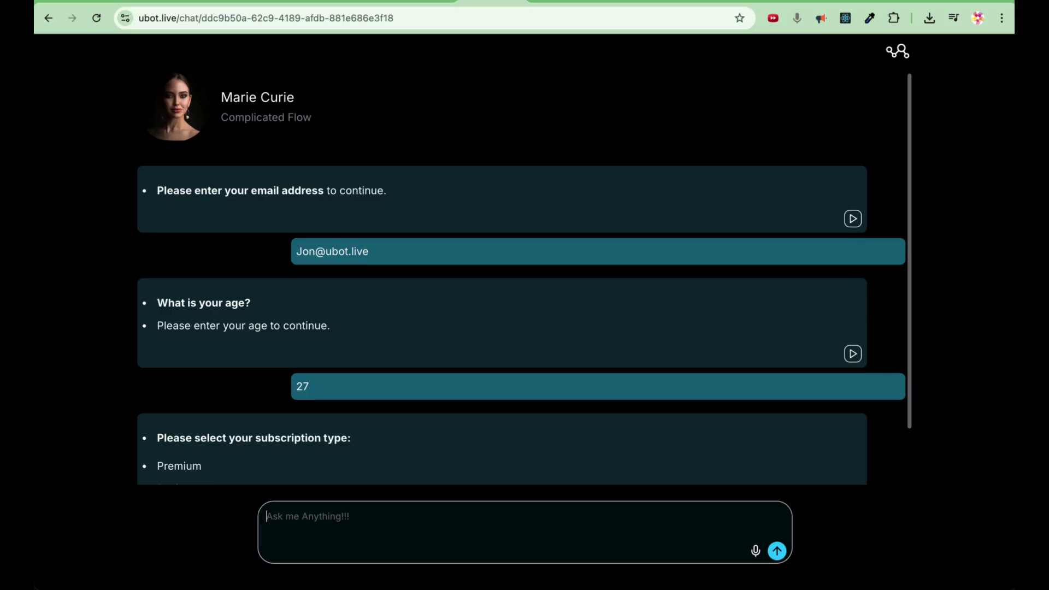
pyautogui.write('Basic')
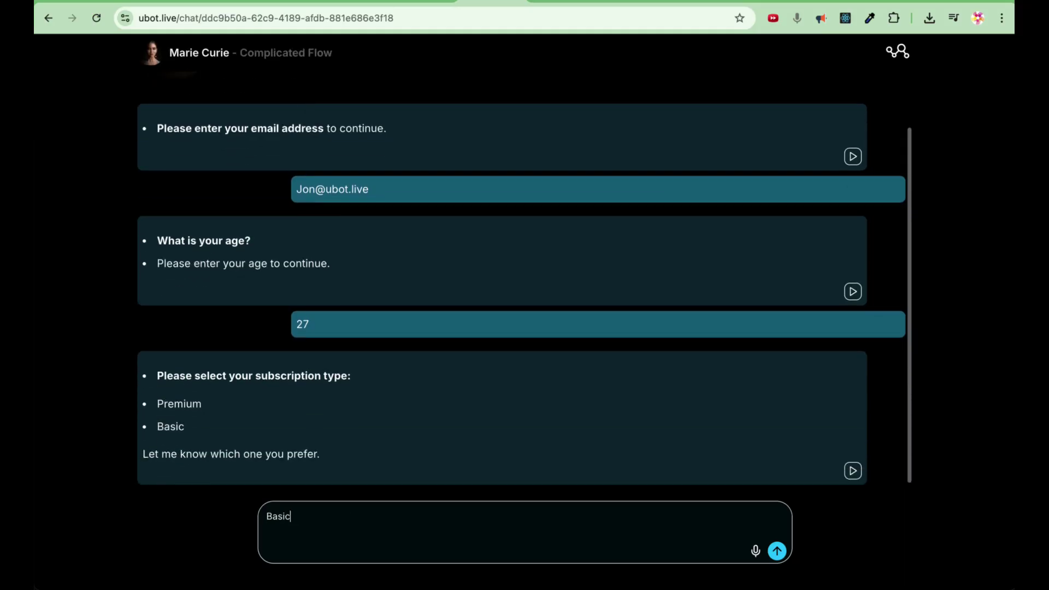
pyautogui.press('Return')
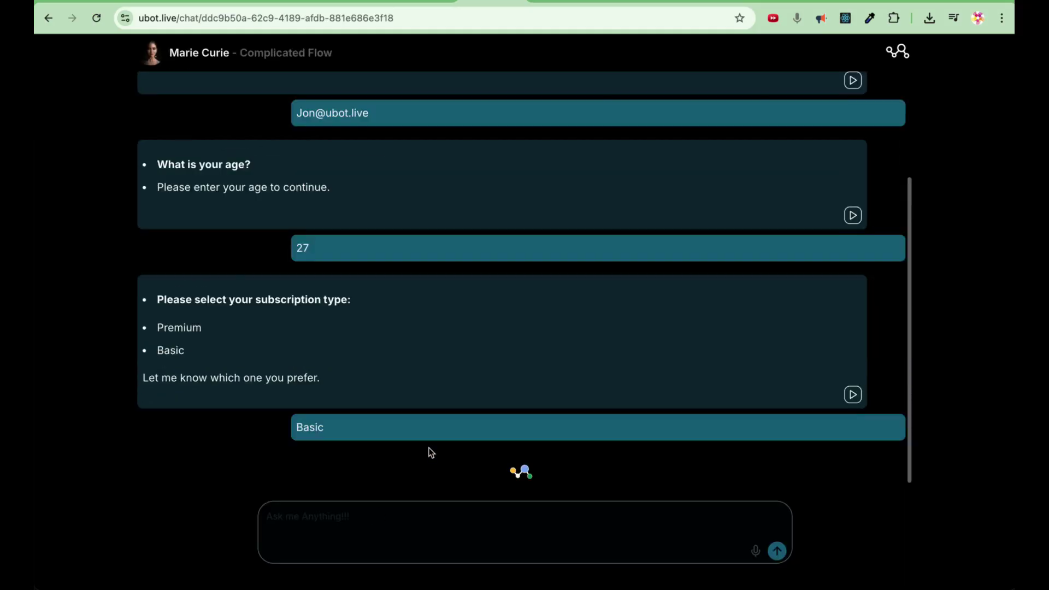